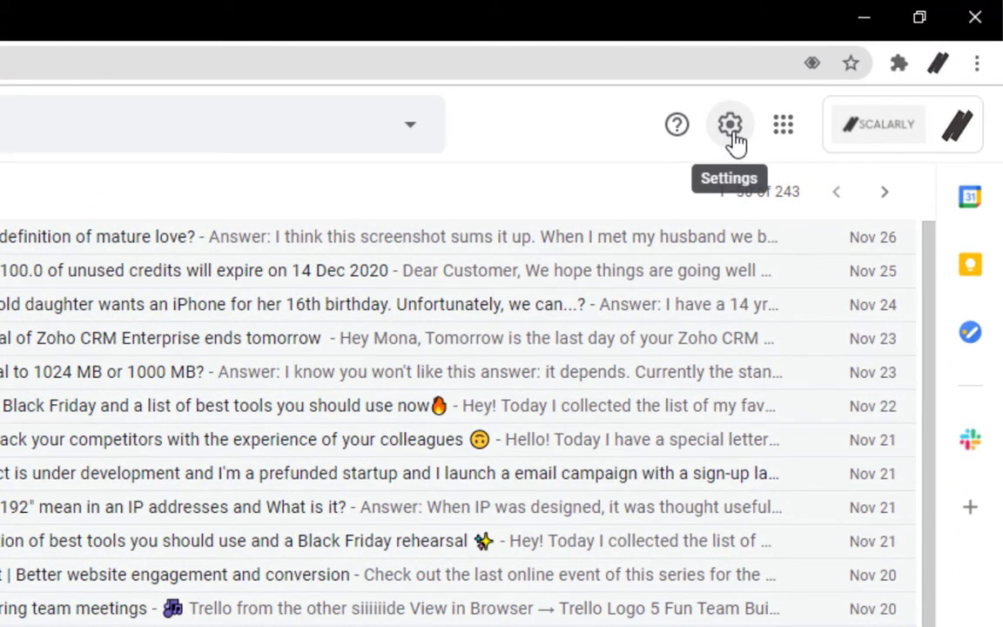
Create a new signature named '1st Signature' in Gmail's General settings.
click(730, 126)
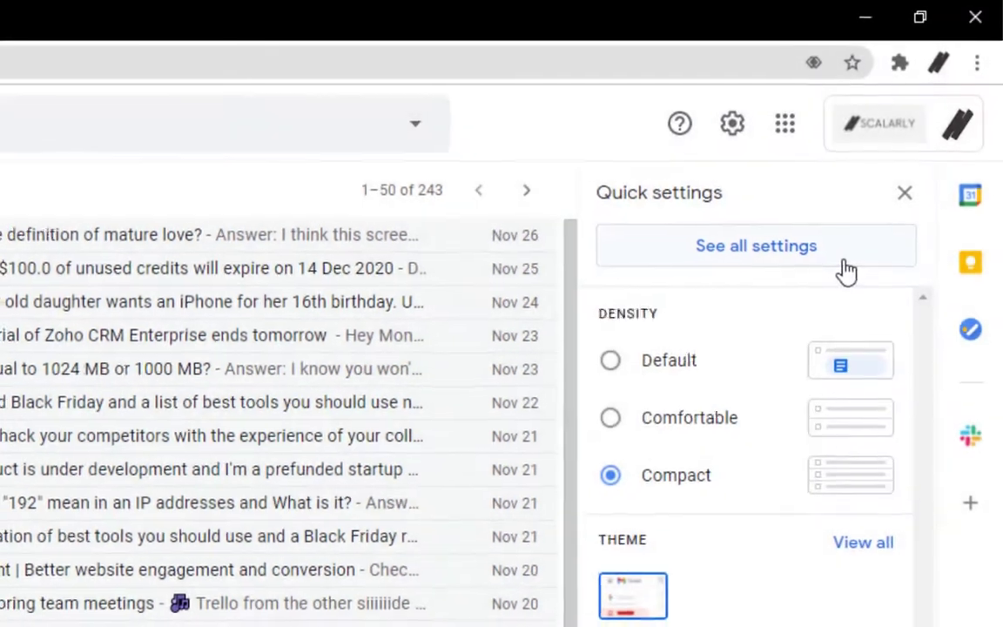
click(843, 271)
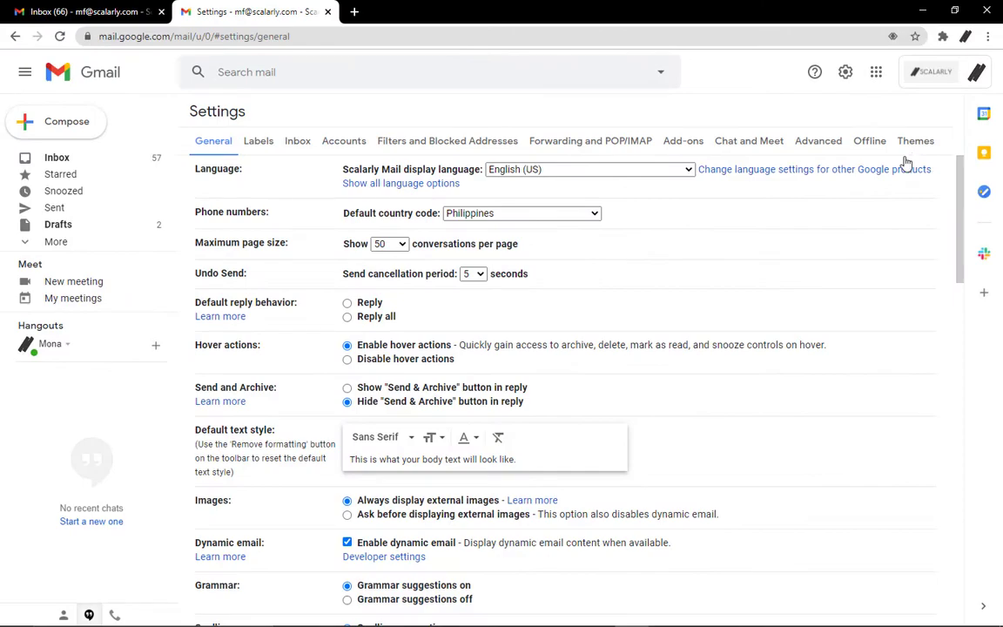
scroll(745, 342, down, 6)
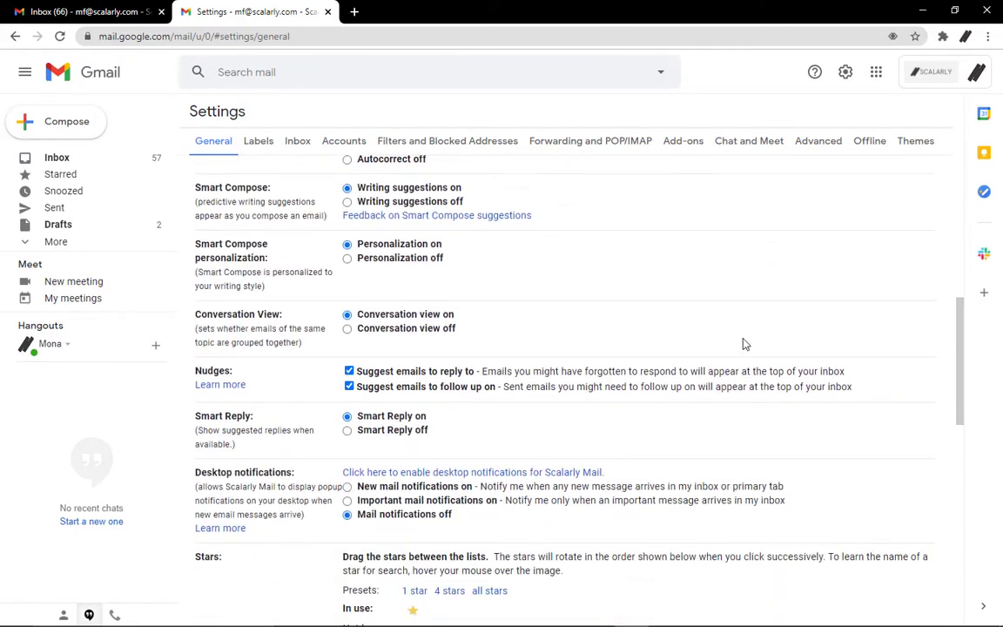
scroll(744, 342, down, 8)
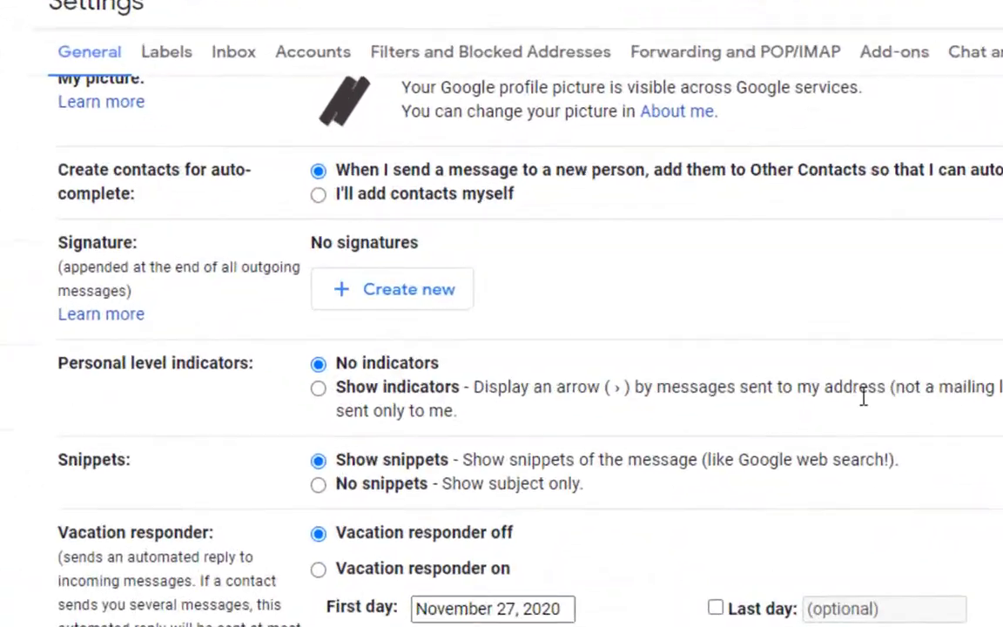
click(426, 297)
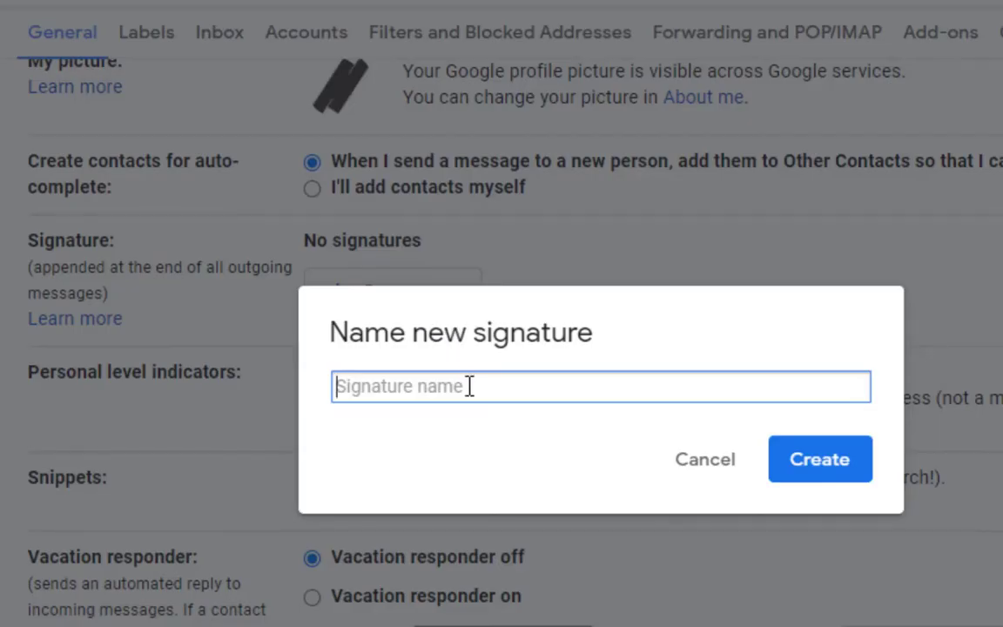
text(1st Signature)
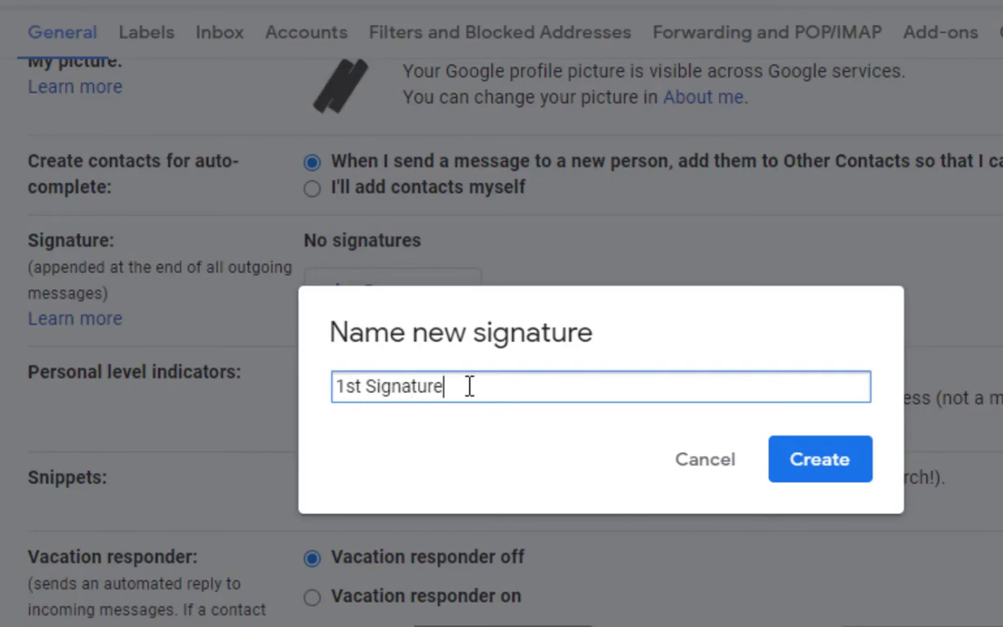
key(Return)
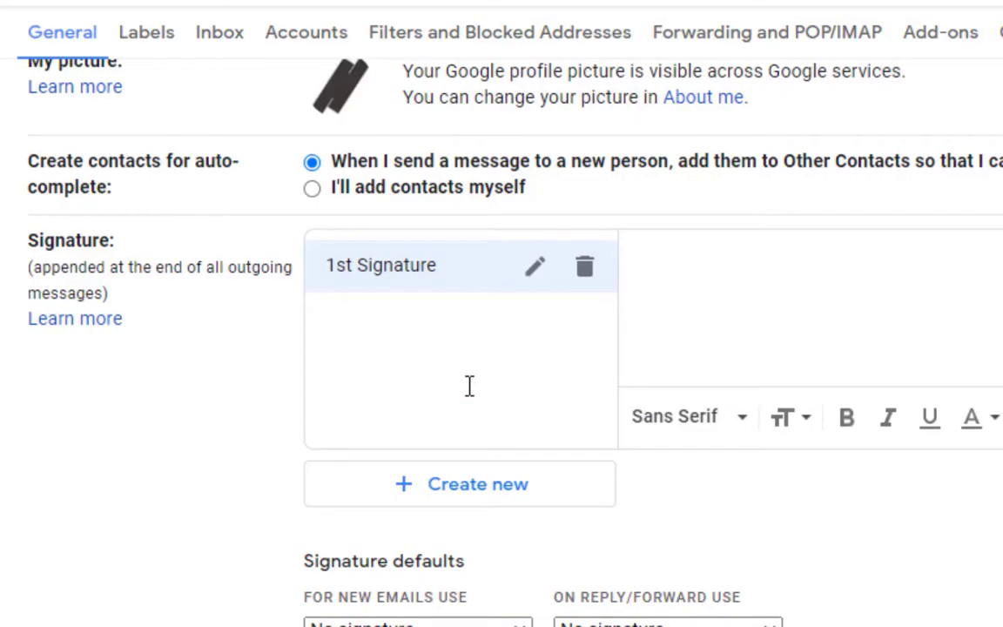
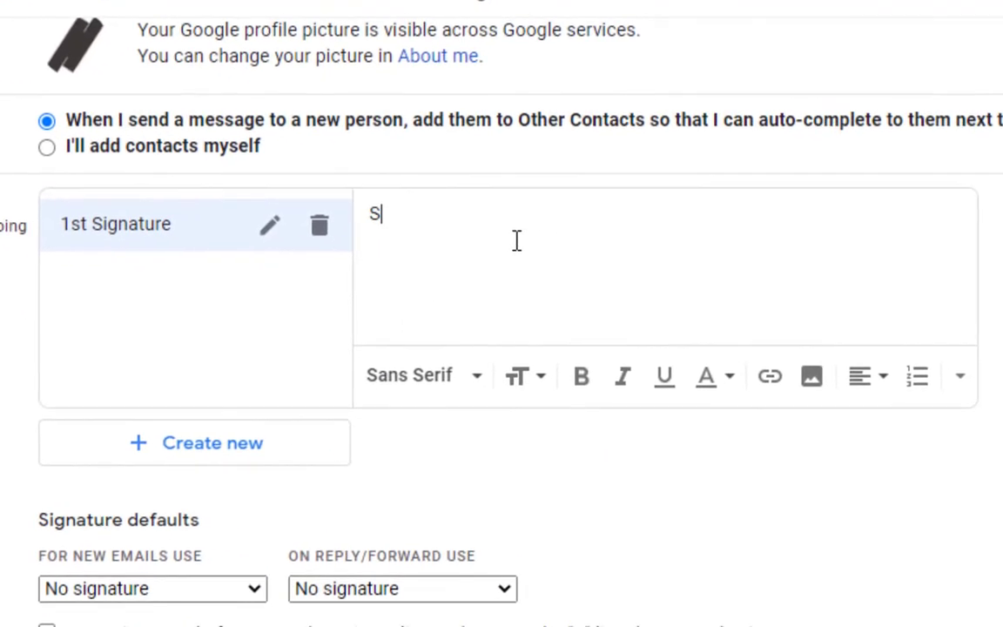
Type the signature lines: the person's name, 'Virtual Assistant', a phone number, and an FB/IG handles line.
key(Return)
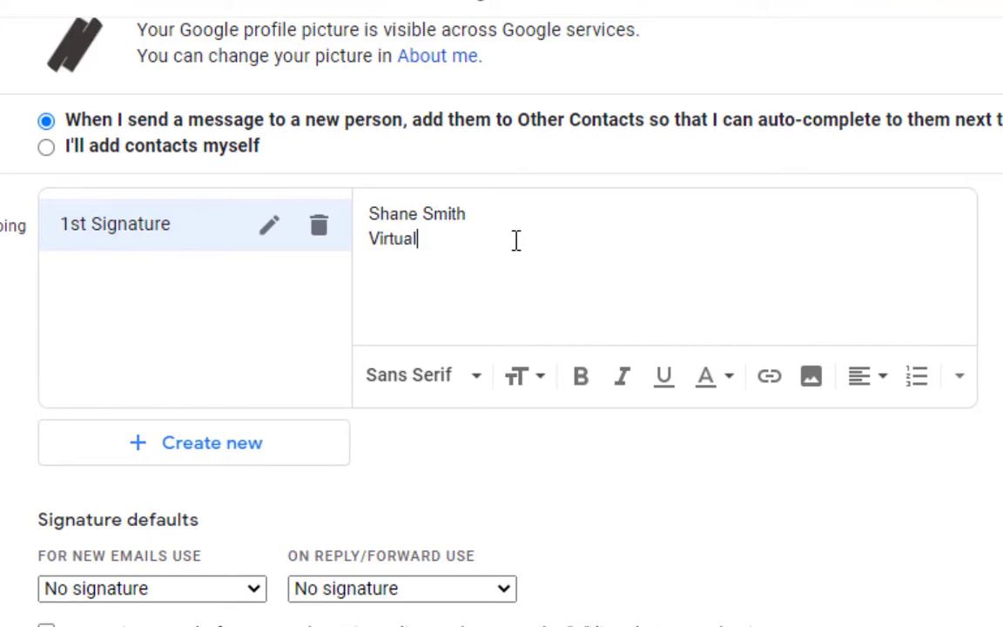
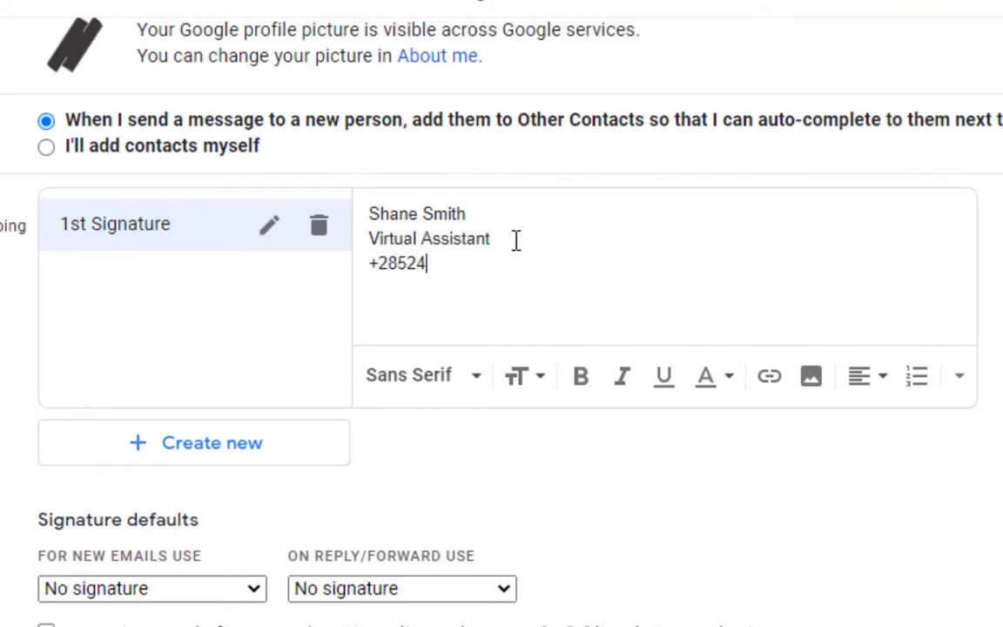
key(Return)
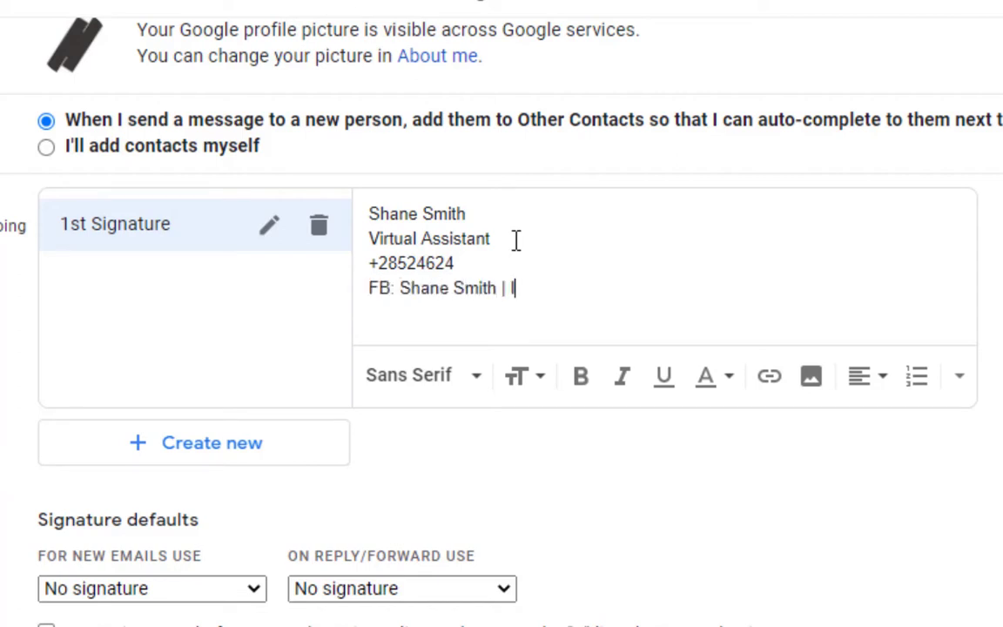
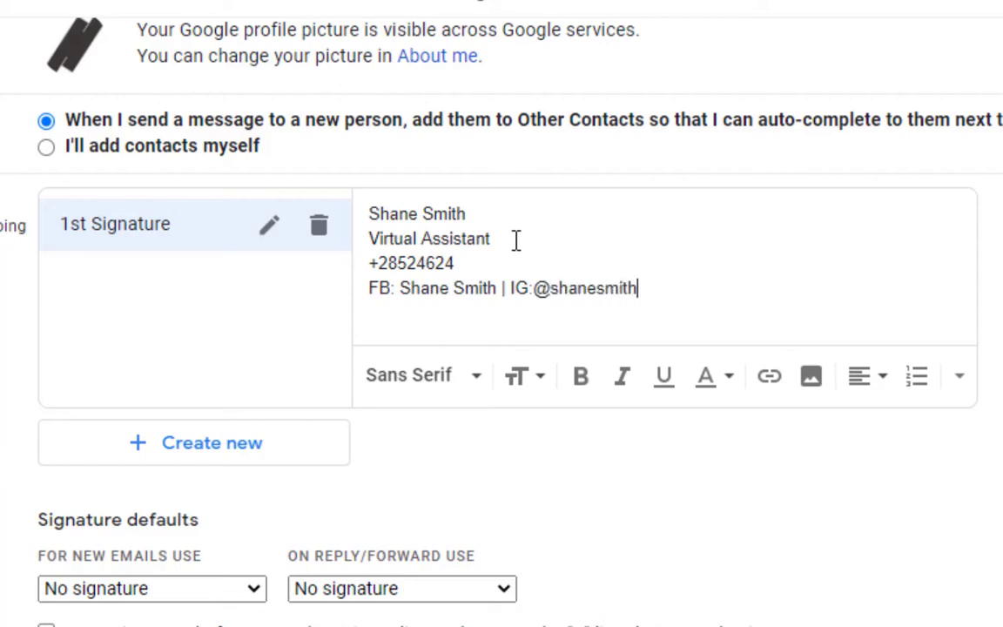
Bold the FB: and IG: labels and the Virtual Assistant title in the signature.
click(463, 382)
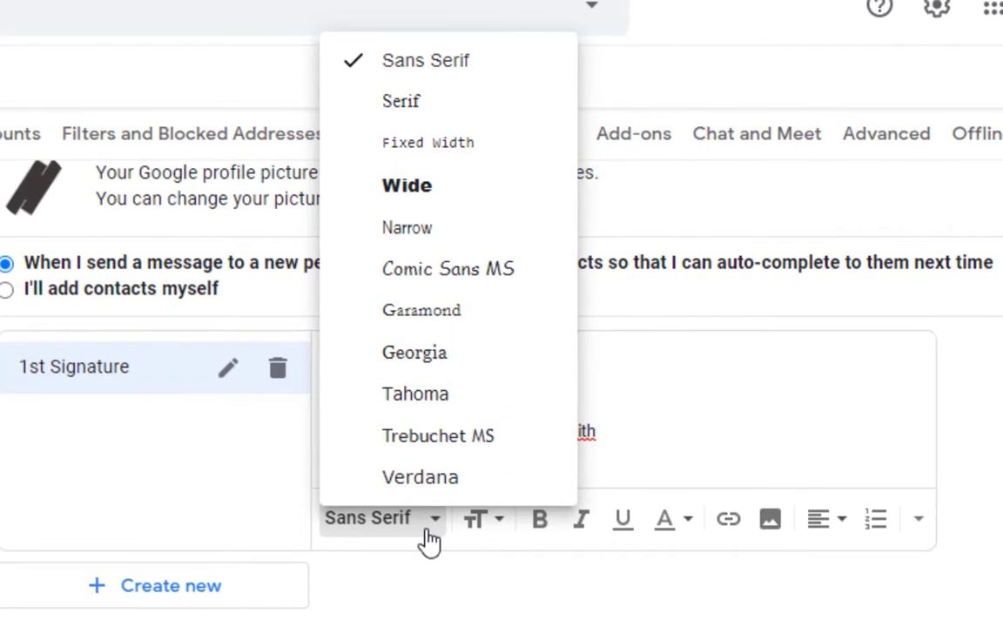
click(428, 529)
drag(360, 430, 327, 430)
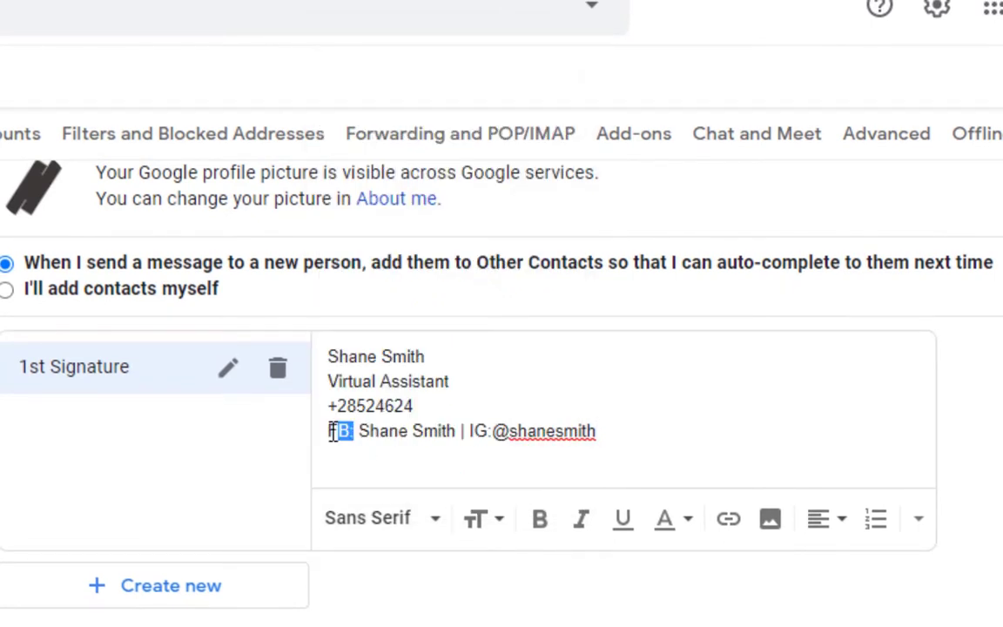
click(538, 521)
drag(494, 431, 471, 431)
click(540, 521)
drag(460, 382, 328, 383)
click(541, 521)
click(638, 446)
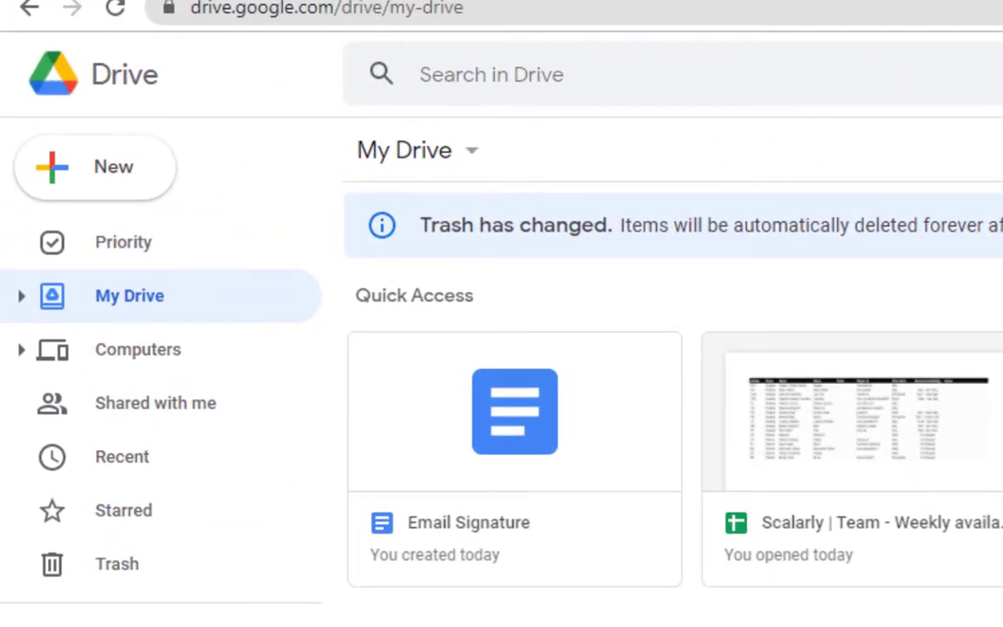
Create a blank Google Docs document from Drive's New menu.
click(122, 181)
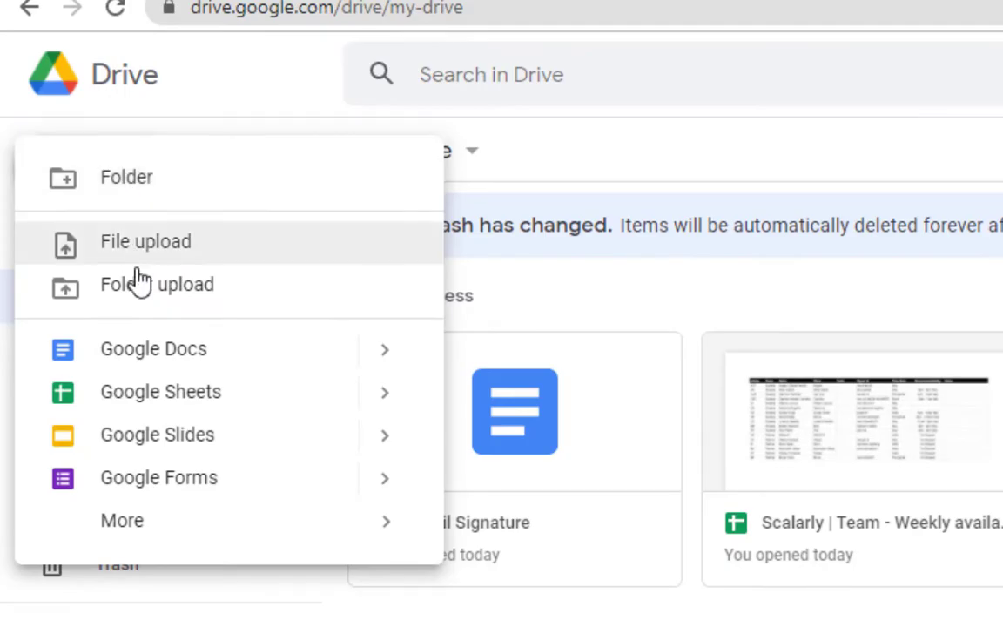
click(168, 349)
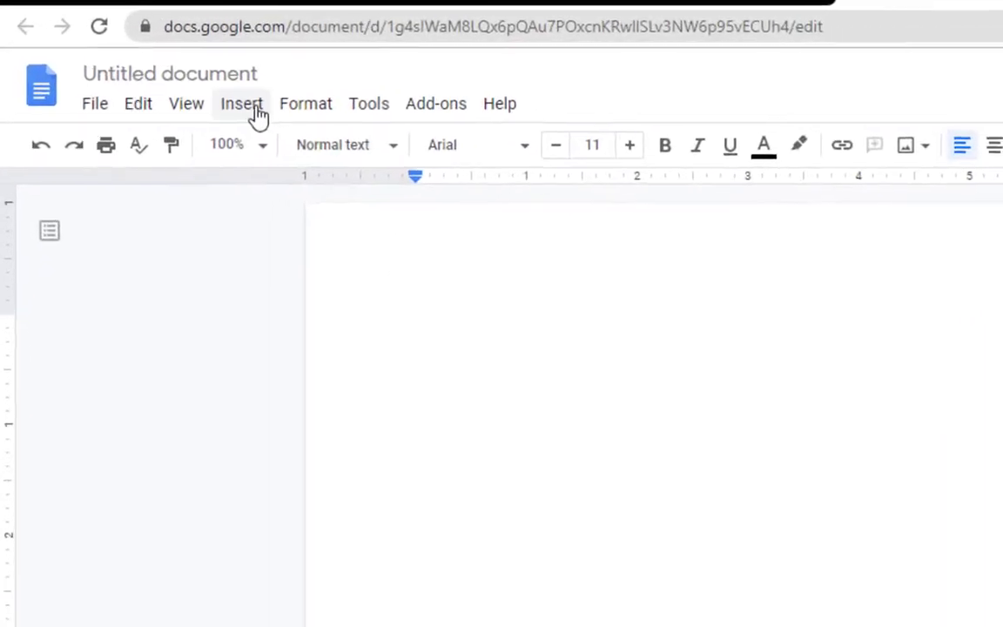
Insert a 2x1 table, make its row taller and narrow the left column.
click(252, 108)
mouse_move(273, 196)
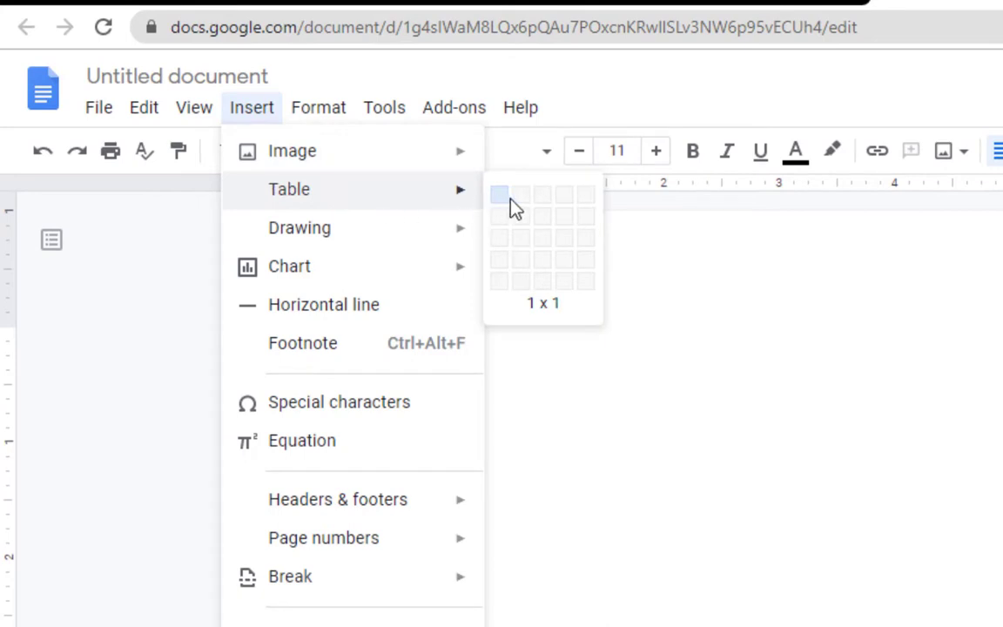
click(521, 196)
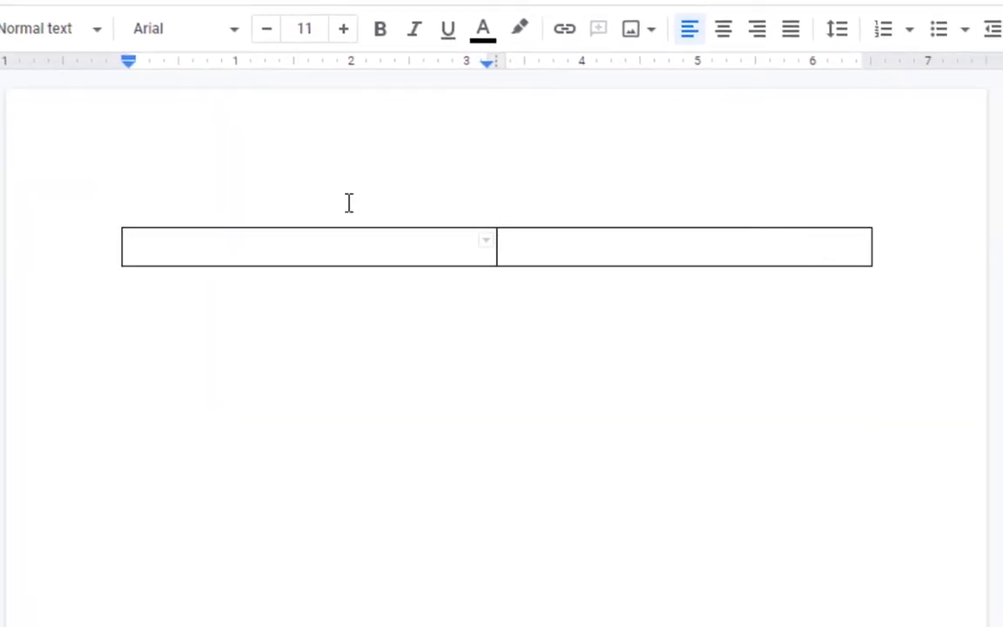
drag(506, 267, 514, 350)
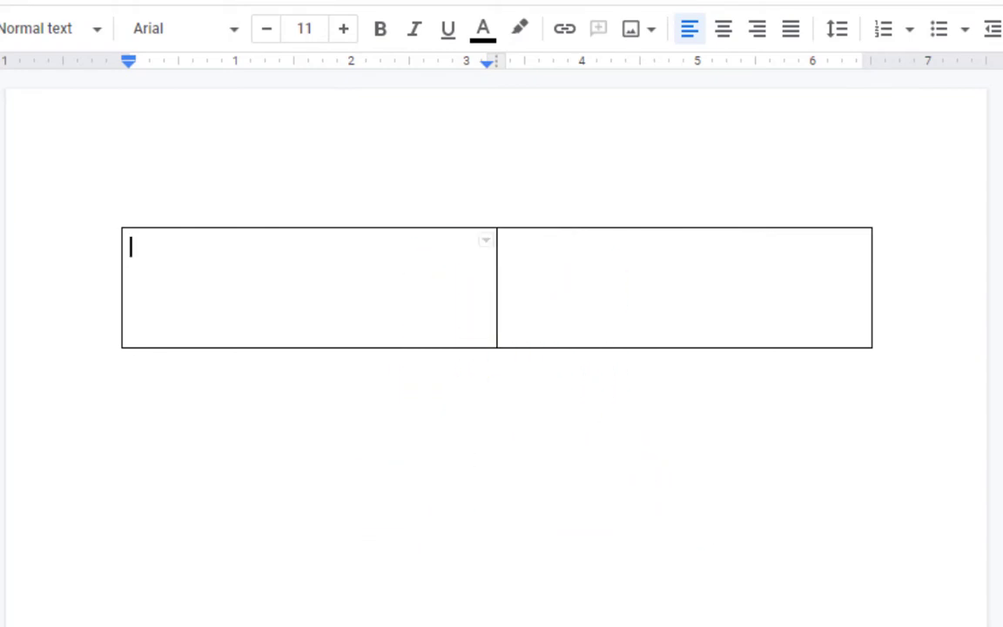
drag(498, 321, 264, 320)
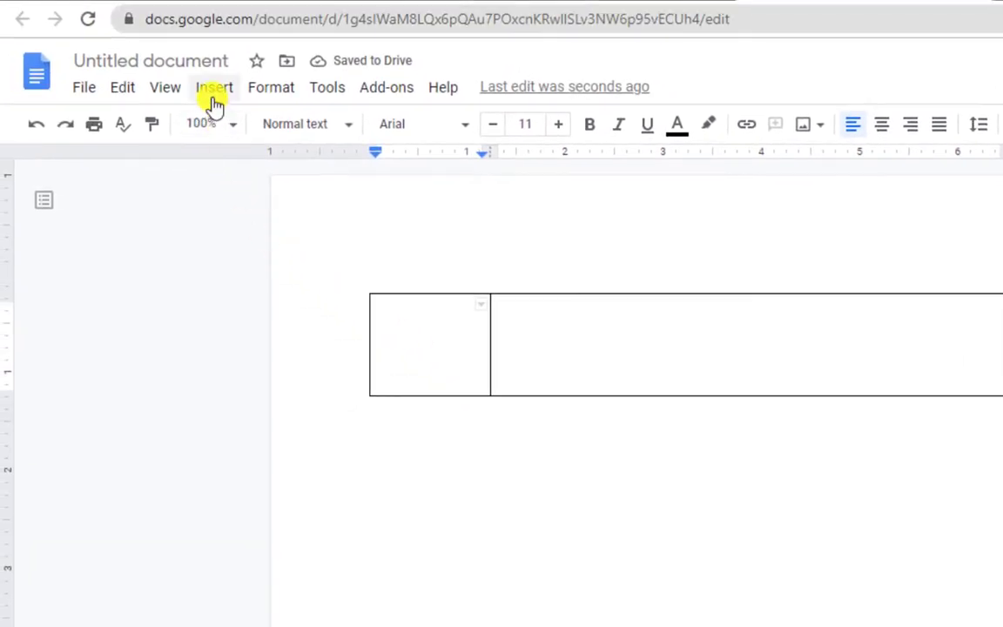
Upload the profile photo from the Desktop folder into the table's left cell.
click(214, 91)
mouse_move(365, 139)
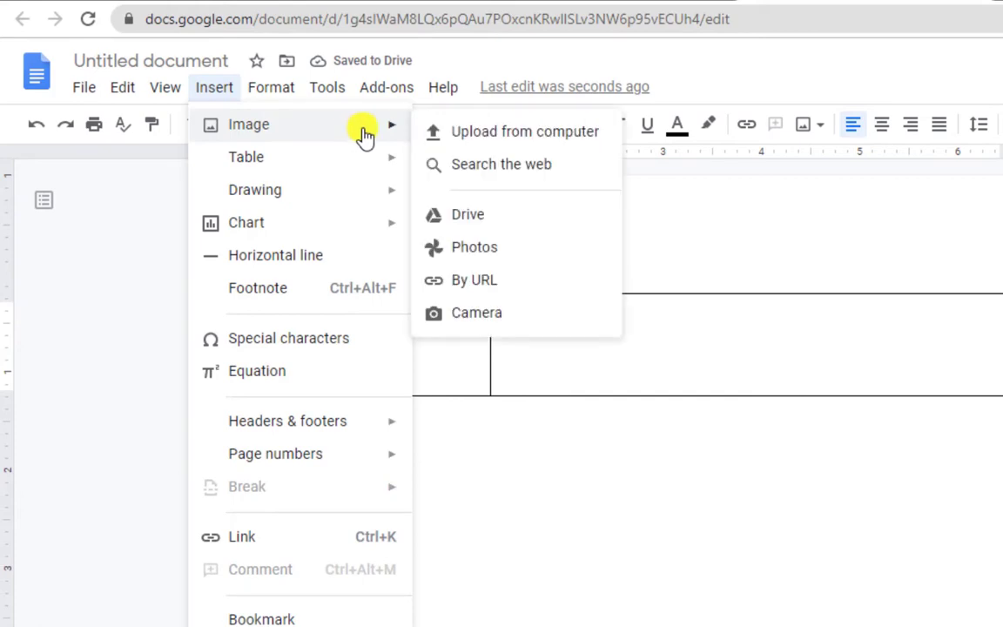
click(458, 134)
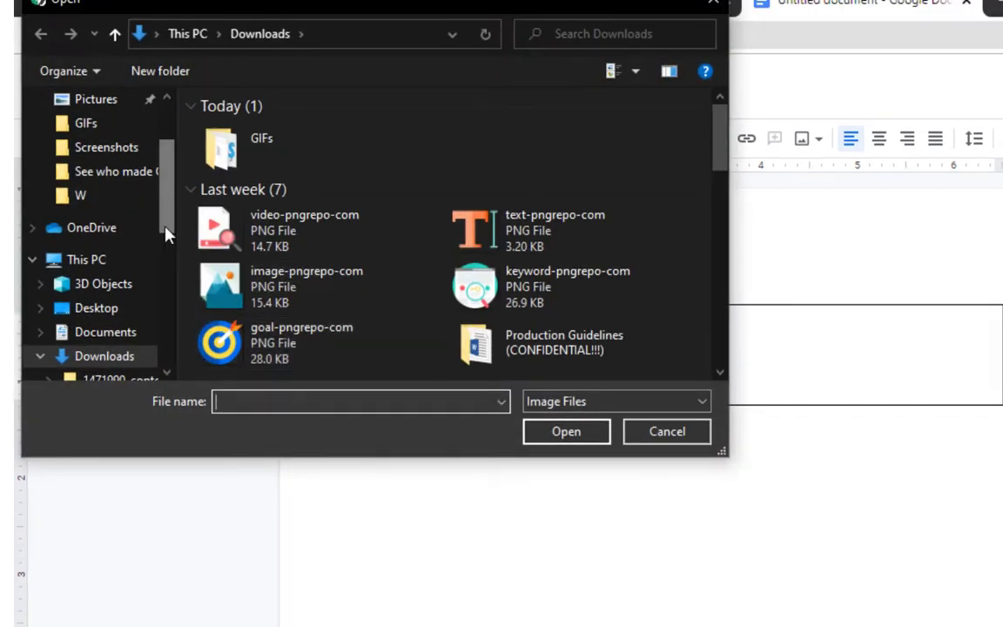
click(92, 305)
double_click(498, 147)
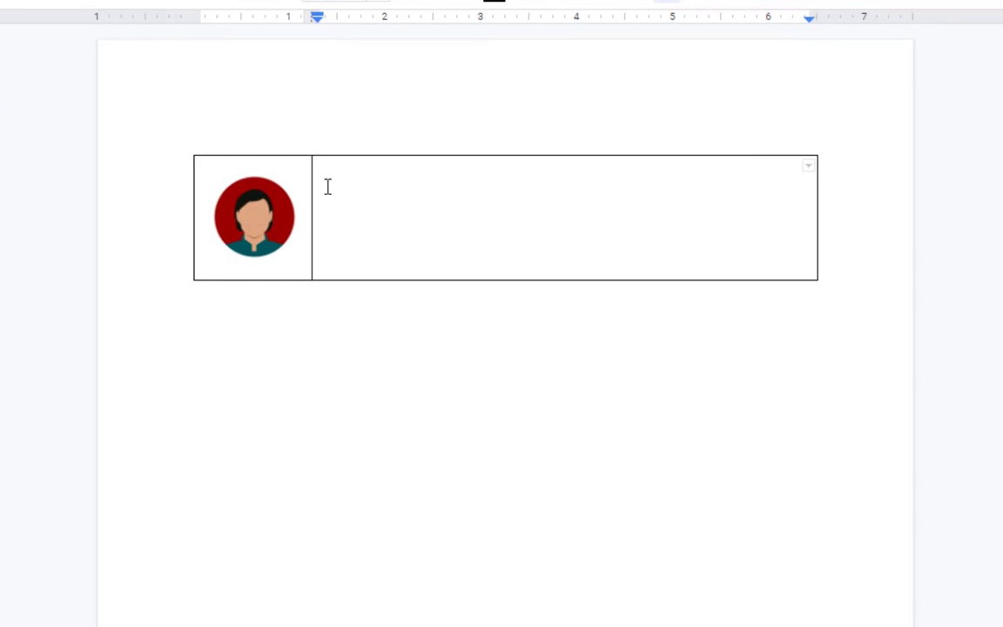
Type 'Virtual Assistant' in the right cell and make it bold.
text(Virtual Assistant)
drag(424, 172, 333, 197)
key(ctrl+b)
click(461, 207)
Add the website, Facebook, Instagram handle and phone number lines in the right cell.
click(381, 247)
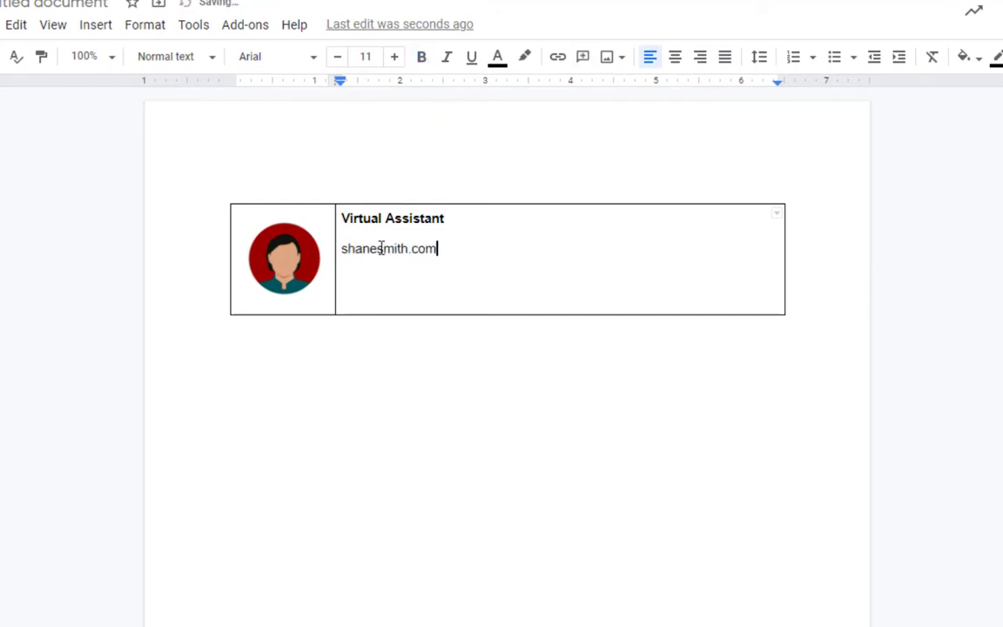
key(Return)
key(Return)
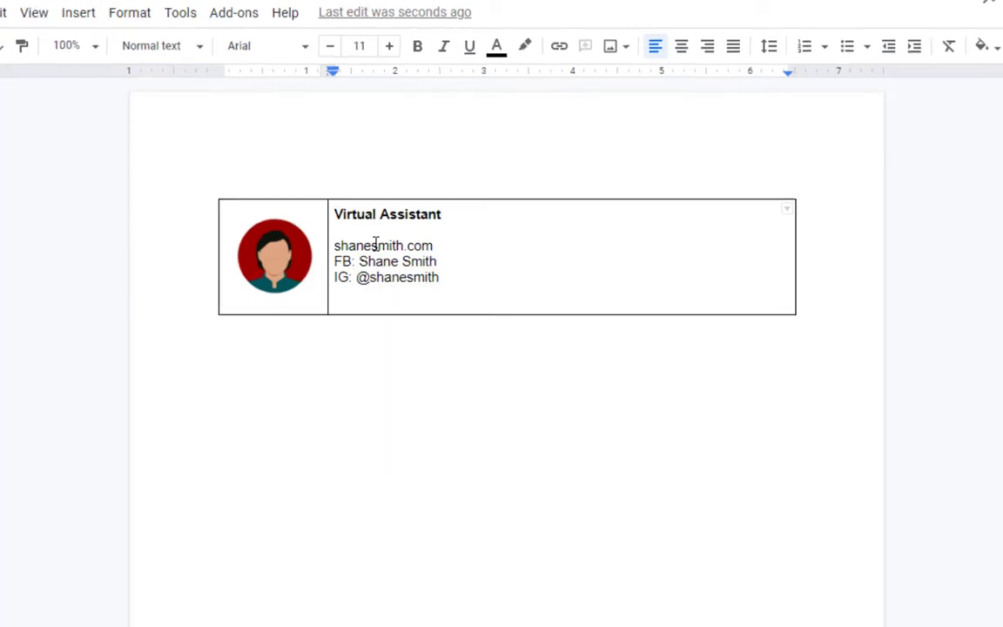
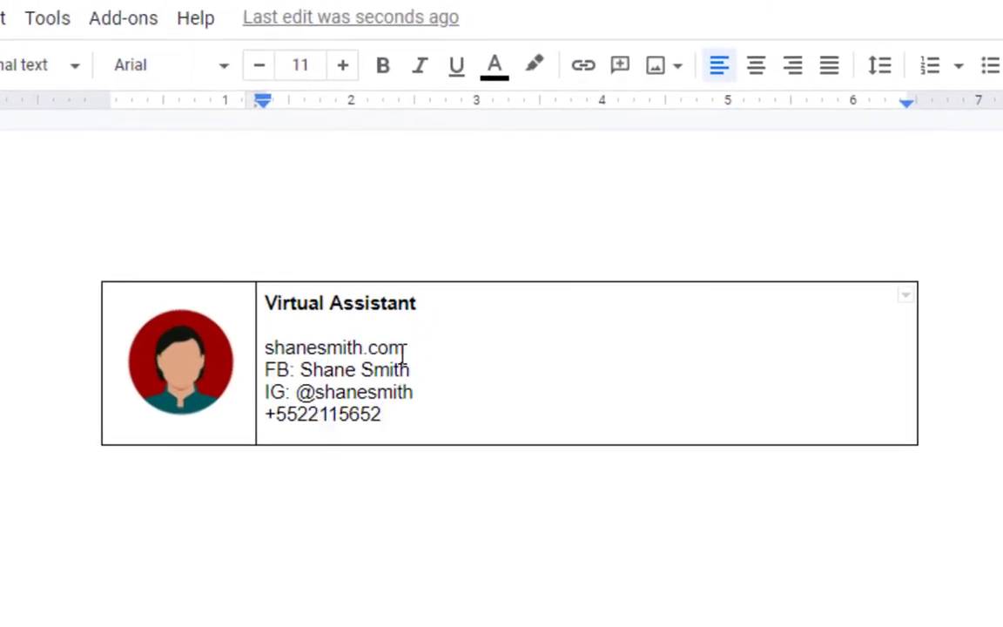
Underline the website line and bold the FB: and IG: labels.
drag(403, 350, 264, 392)
click(457, 65)
click(383, 65)
click(276, 392)
click(383, 65)
click(418, 392)
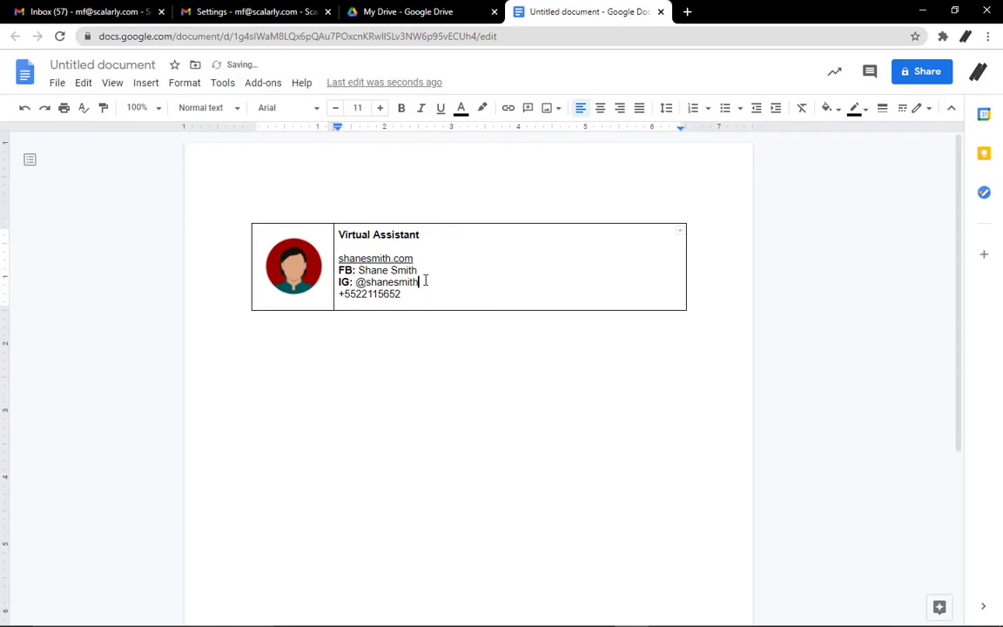
click(293, 108)
click(294, 111)
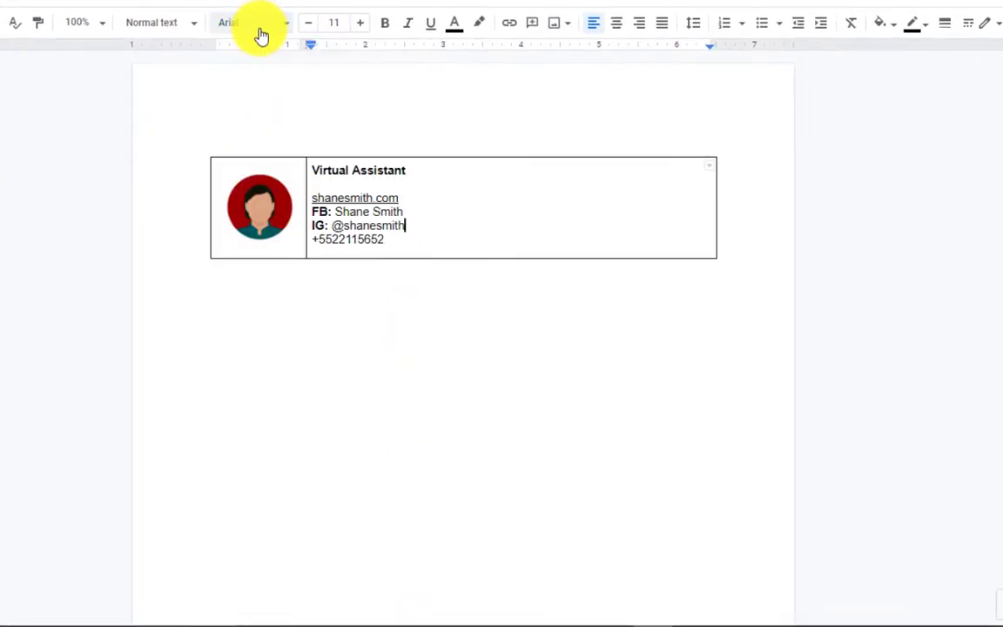
click(630, 215)
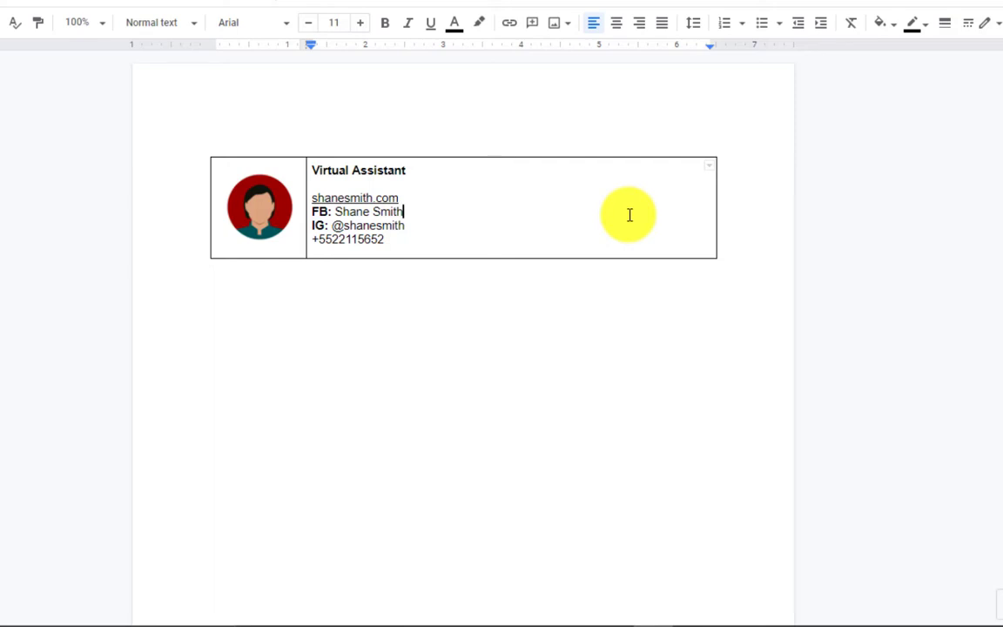
Set the table border to 0 pt and cell vertical alignment to Middle in Table properties.
right_click(548, 242)
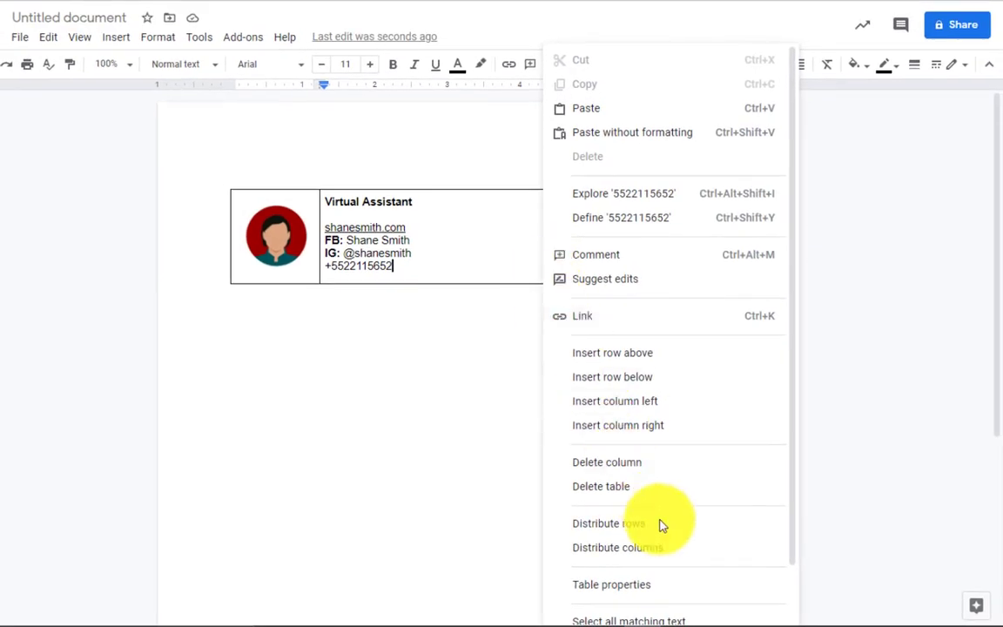
click(672, 591)
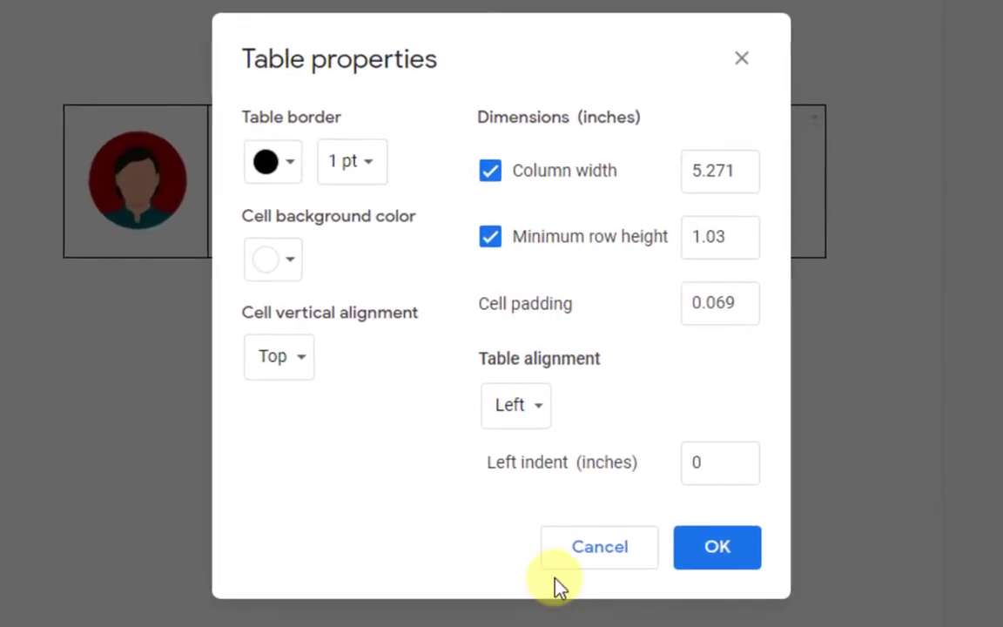
click(347, 169)
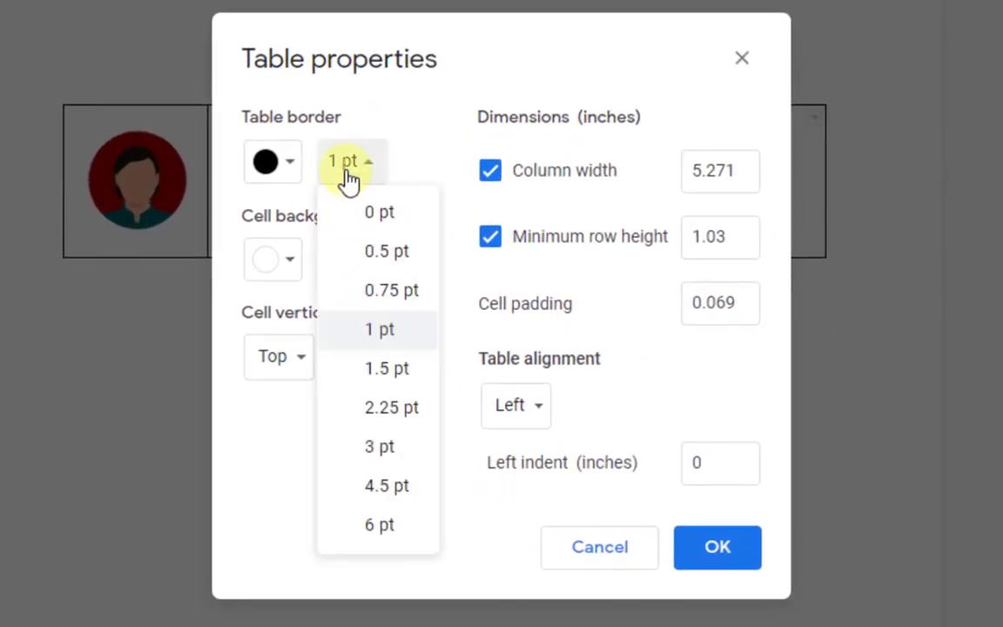
click(366, 214)
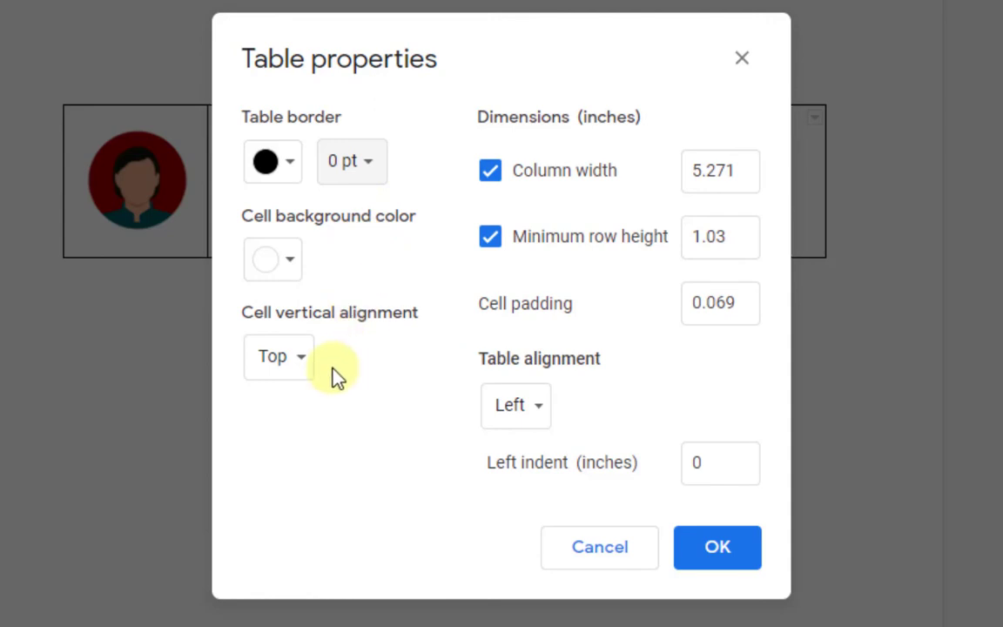
click(294, 365)
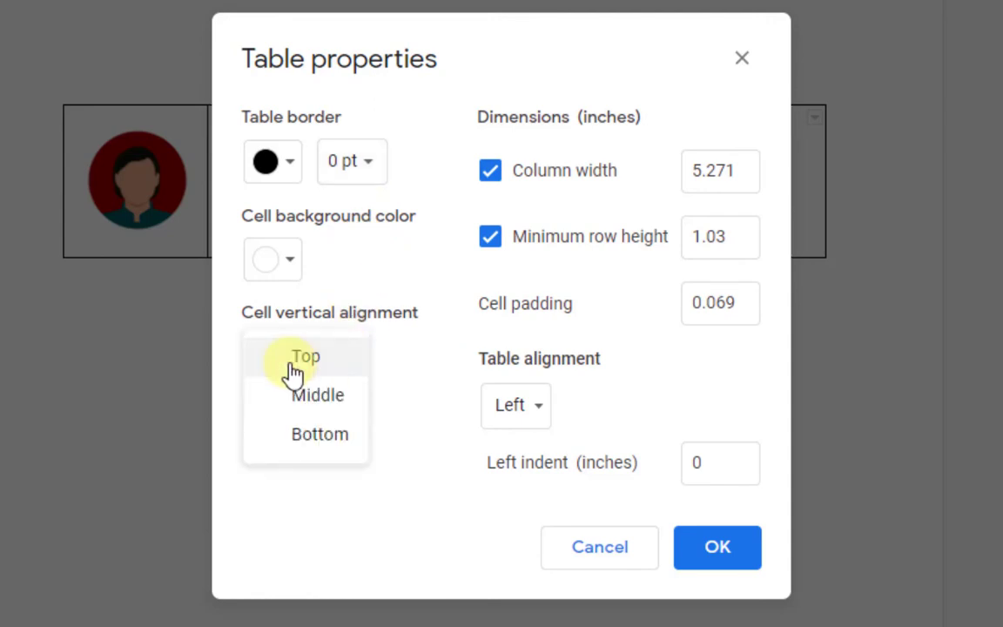
click(343, 401)
click(713, 558)
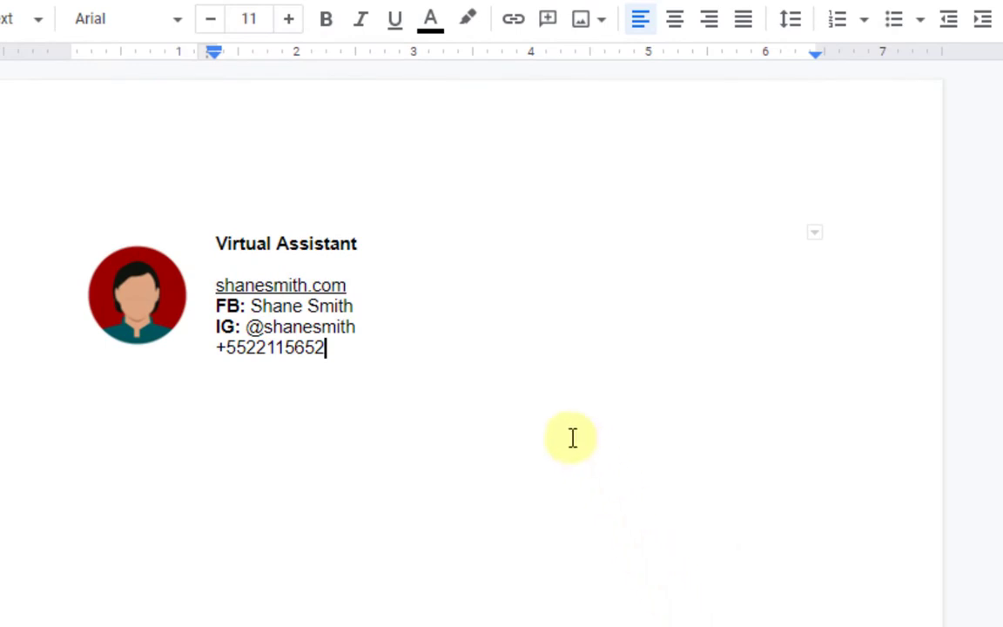
Select the whole table and choose 'Select top border' from its border dropdown.
drag(405, 363, 99, 248)
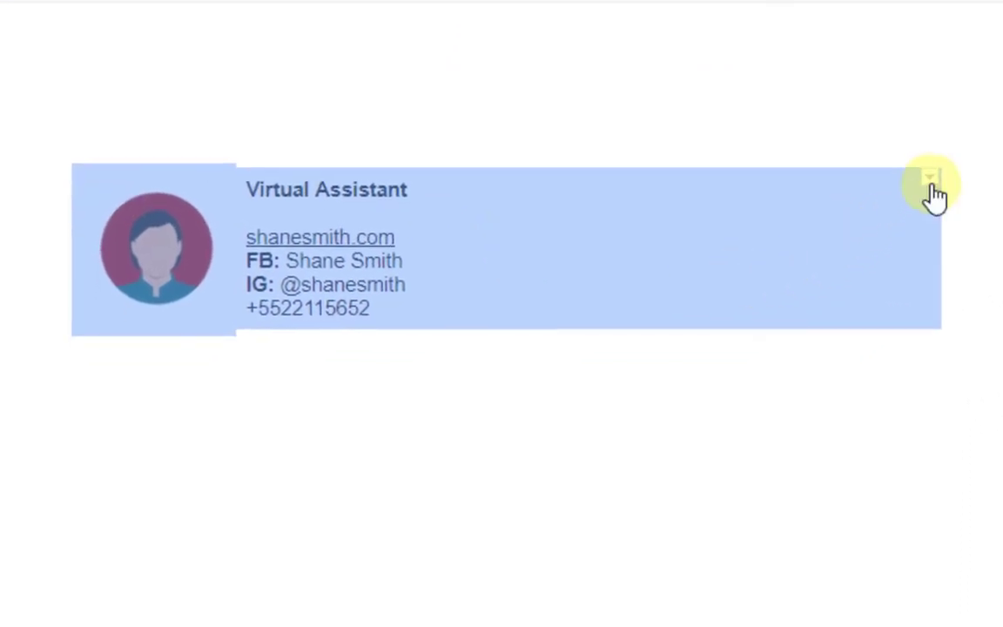
click(931, 181)
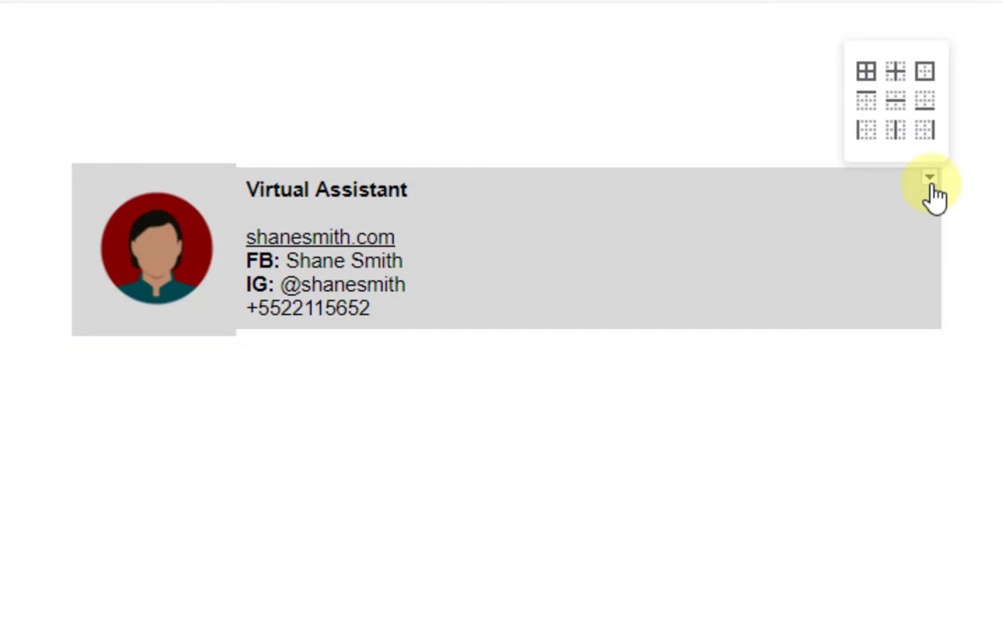
click(866, 100)
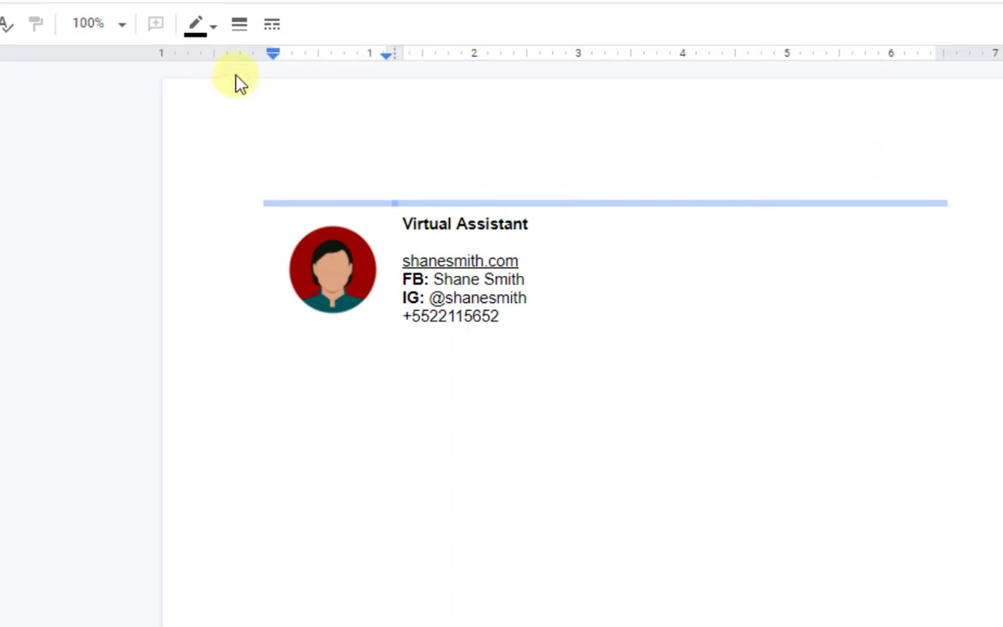
Give the selected top border a 1 pt width and dark green colour.
click(239, 26)
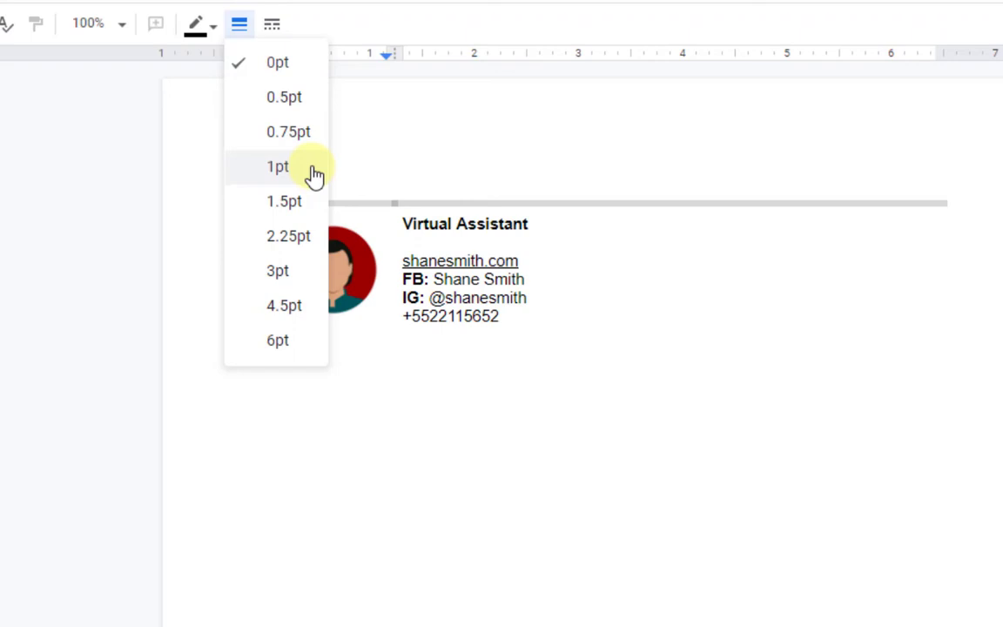
click(315, 175)
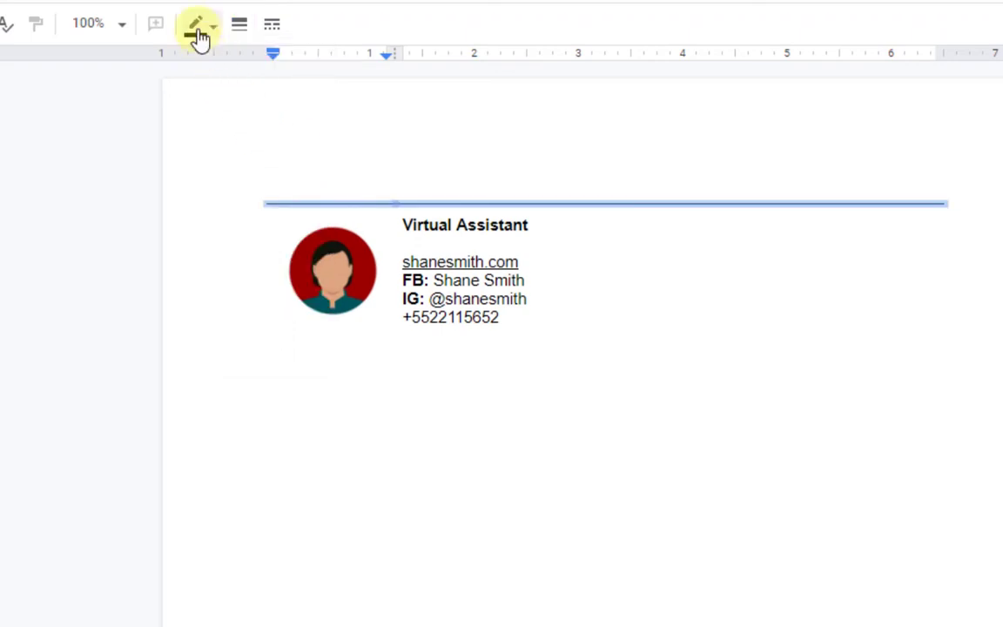
click(198, 35)
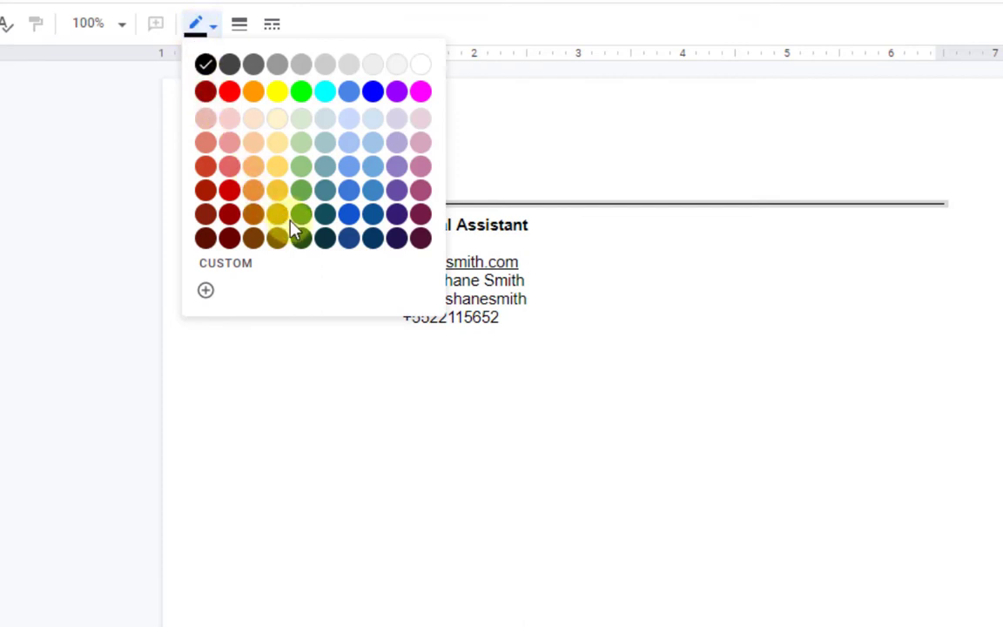
click(301, 213)
click(874, 153)
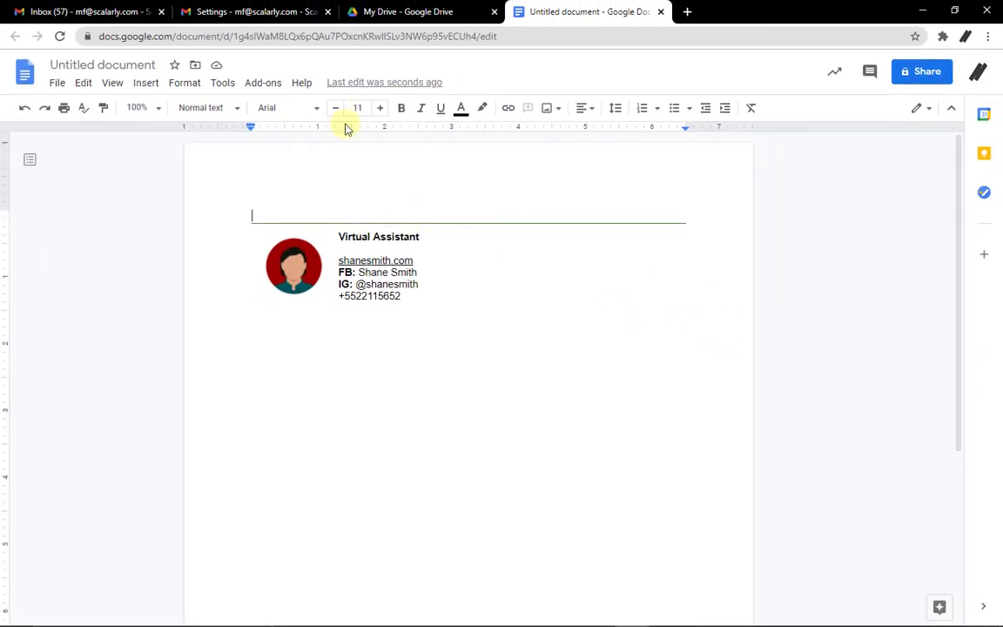
Create a new empty Gmail signature named '2nd Signature'.
click(263, 12)
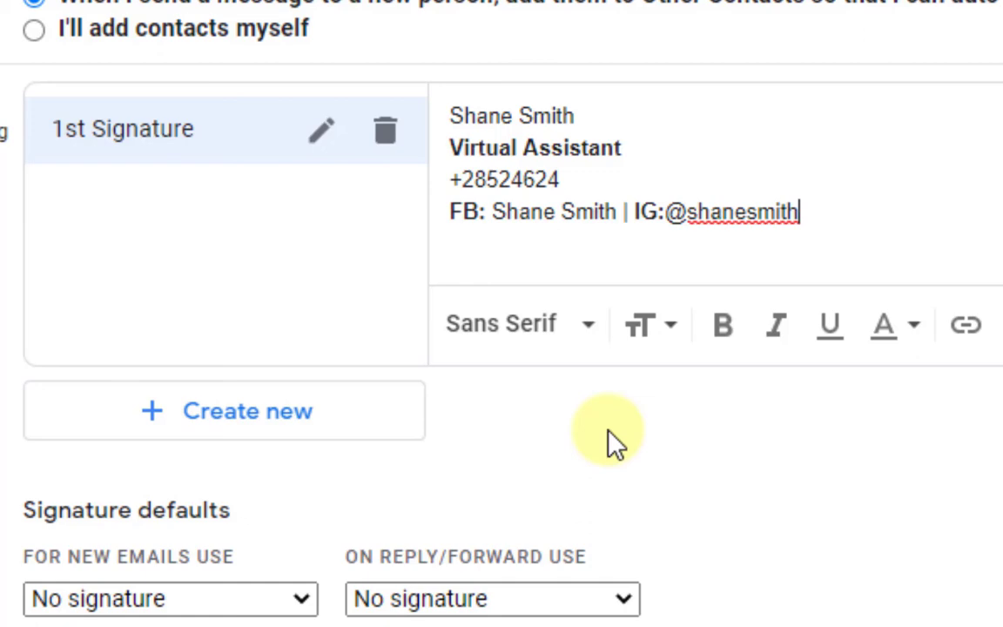
click(388, 414)
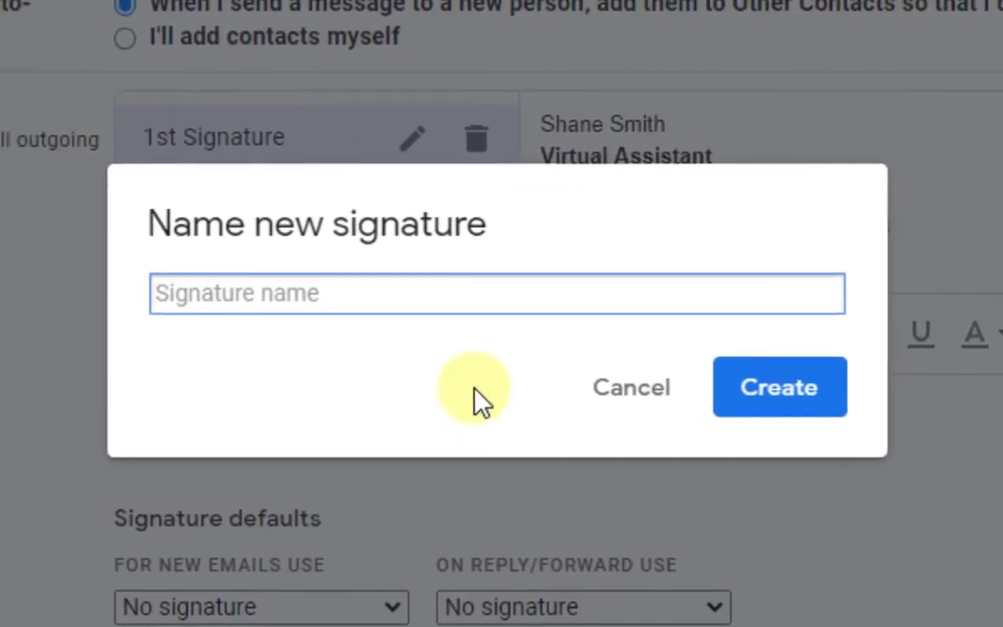
text(2nd Signature)
click(849, 400)
Select and copy the whole signature table from the Google Docs document.
click(590, 8)
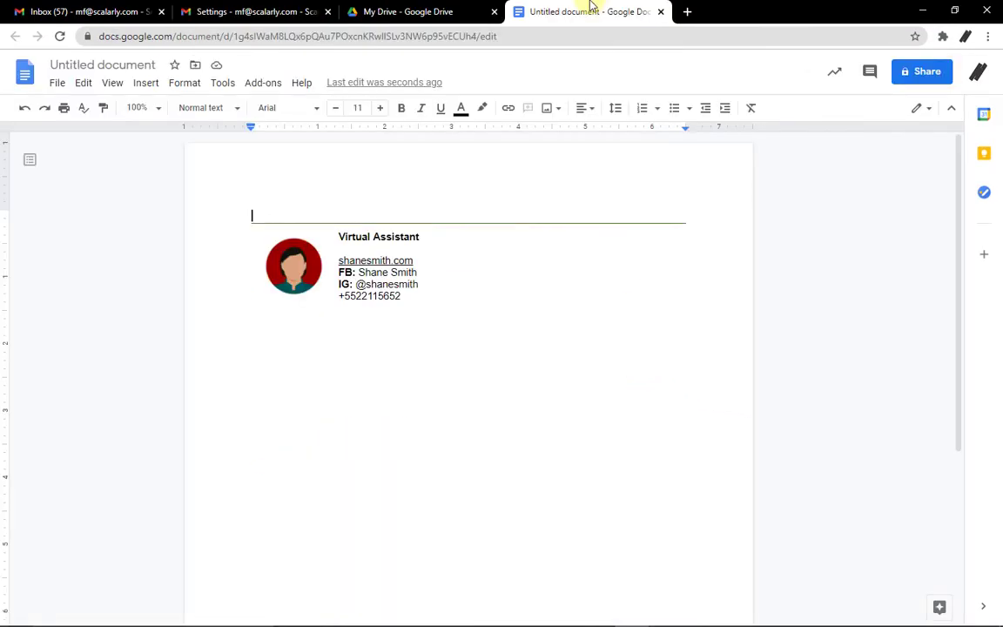
key(ctrl+c)
drag(428, 293, 253, 227)
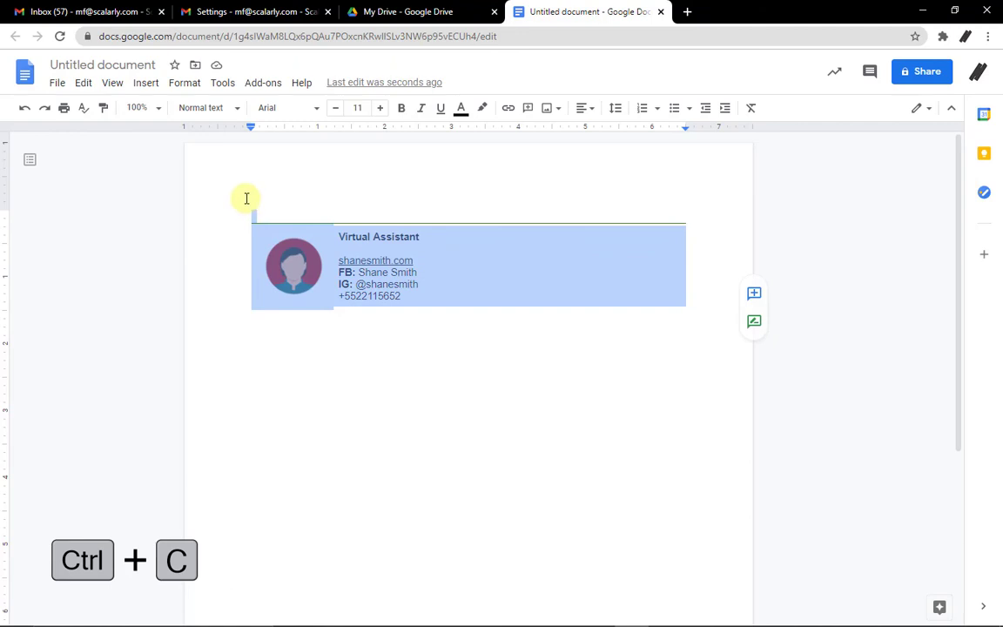
click(201, 12)
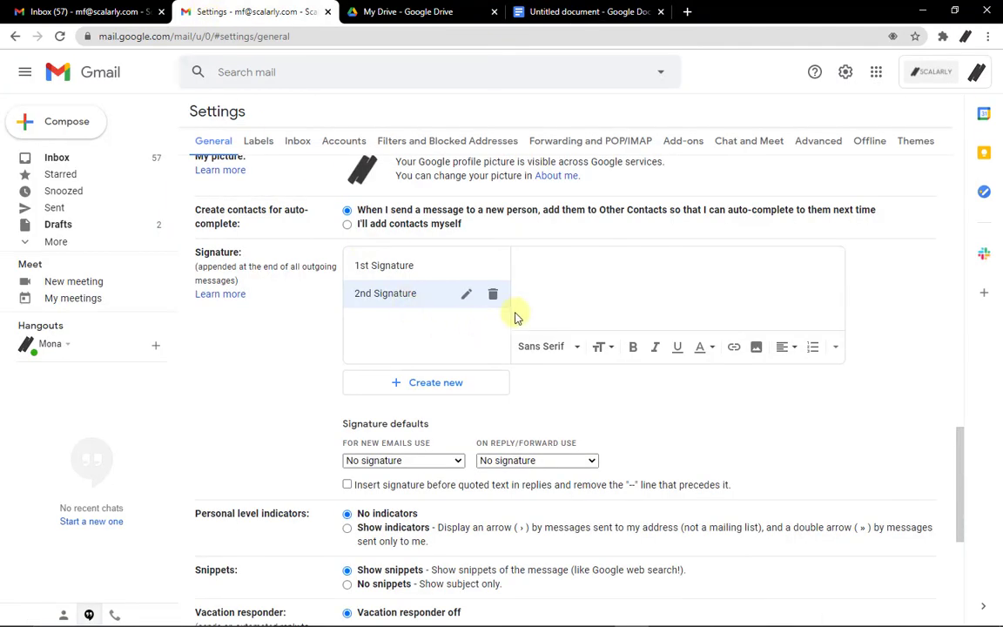
Paste the table into 2nd Signature and check the avatar, Virtual Assistant title, website, FB, IG and phone lines.
key(ctrl+v)
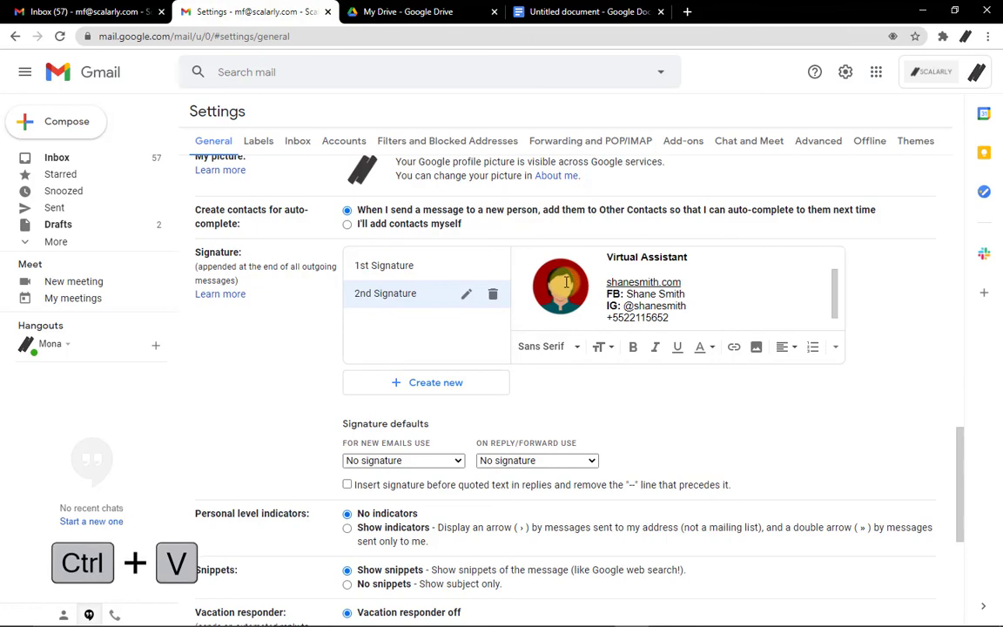
scroll(566, 288, down, 2)
scroll(706, 293, up, 2)
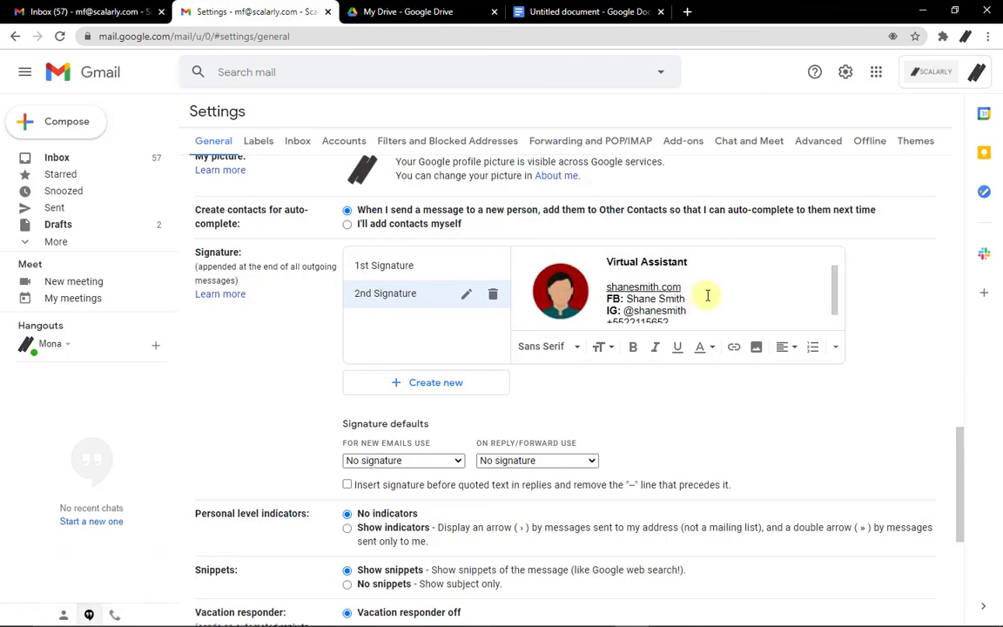
scroll(773, 316, down, 2)
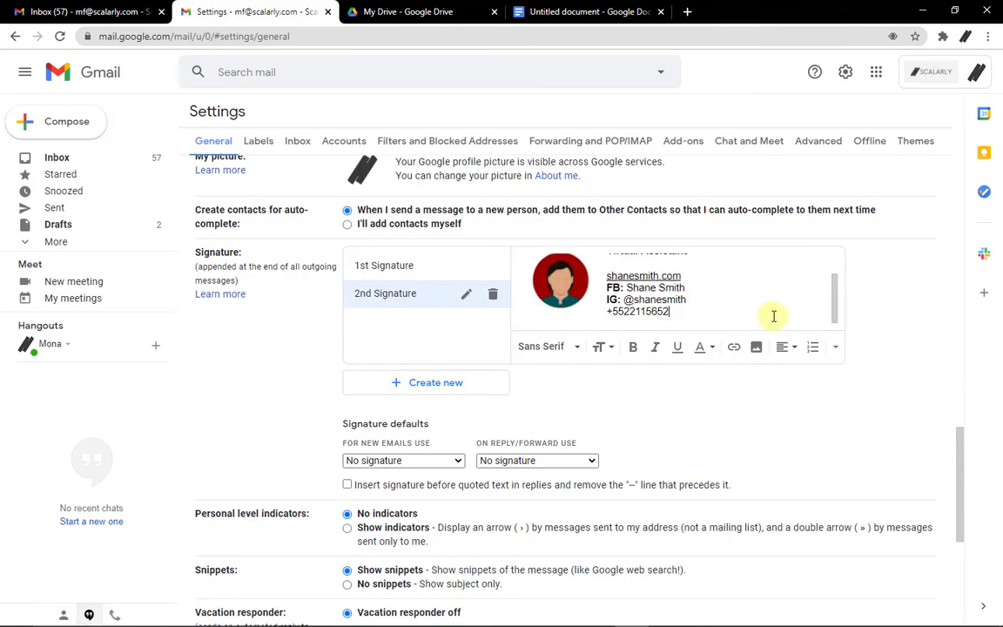